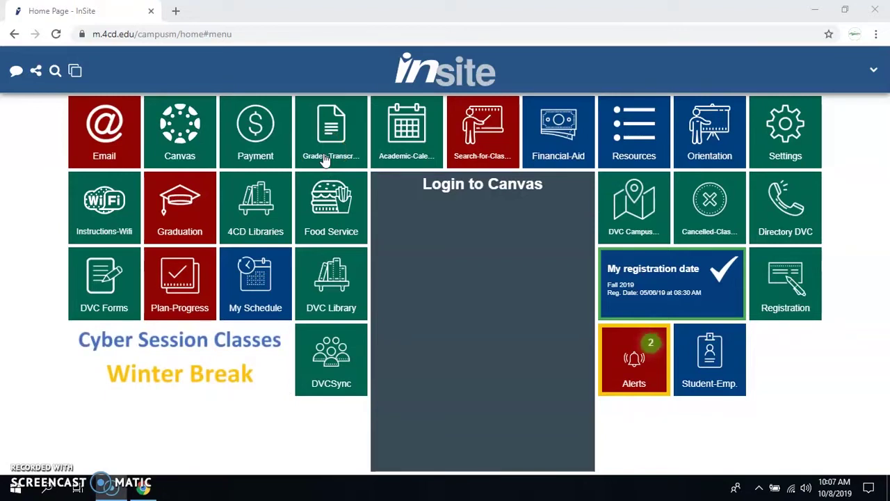
- Open the Grades-Transcripts menu from the InSite home page
{"action": "left_click", "coordinate": [331, 138]}
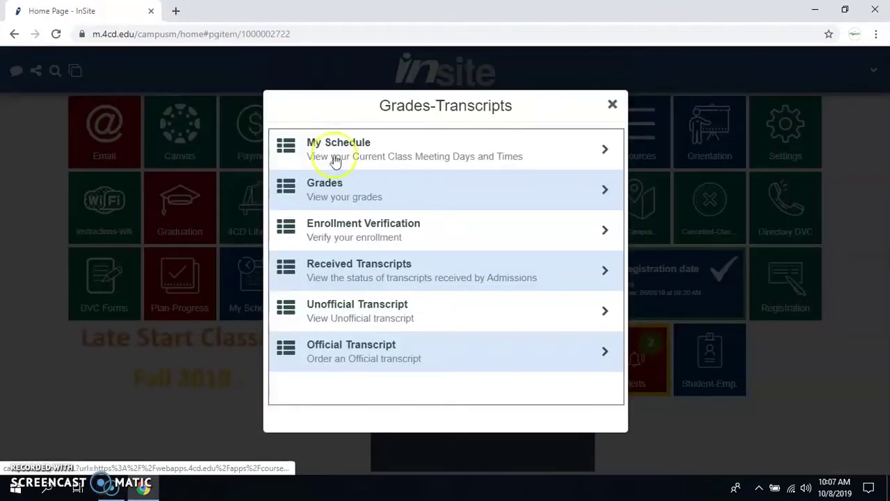
- Choose Official Transcript, then start a paper hard-copy transcript order for Diablo Valley College
{"action": "left_click", "coordinate": [351, 357]}
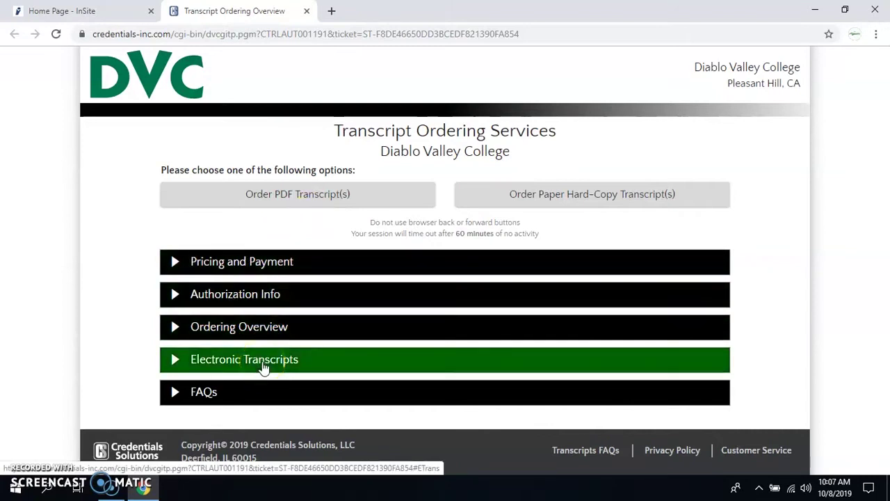
{"action": "left_click", "coordinate": [303, 232]}
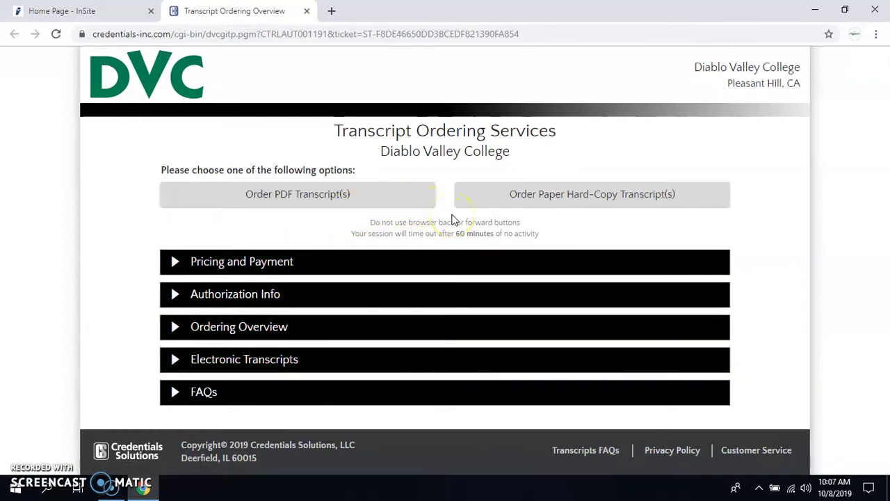
{"action": "left_click", "coordinate": [504, 198]}
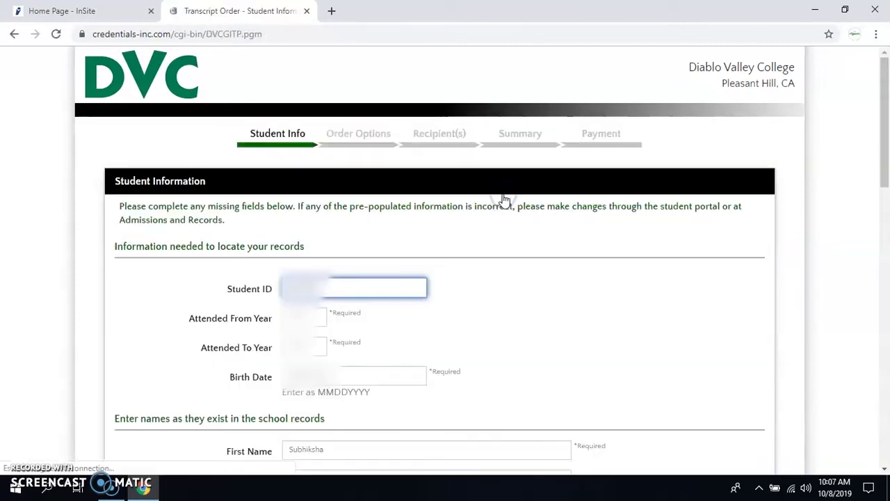
{"action": "scroll", "coordinate": [433, 279], "scroll_direction": "down", "scroll_amount": 3}
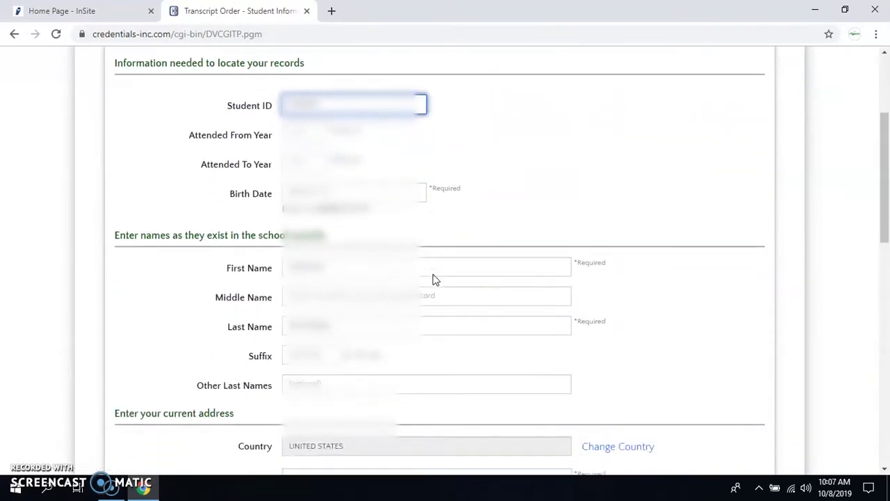
{"action": "scroll", "coordinate": [433, 278], "scroll_direction": "down", "scroll_amount": 2}
{"action": "scroll", "coordinate": [433, 279], "scroll_direction": "down", "scroll_amount": 2}
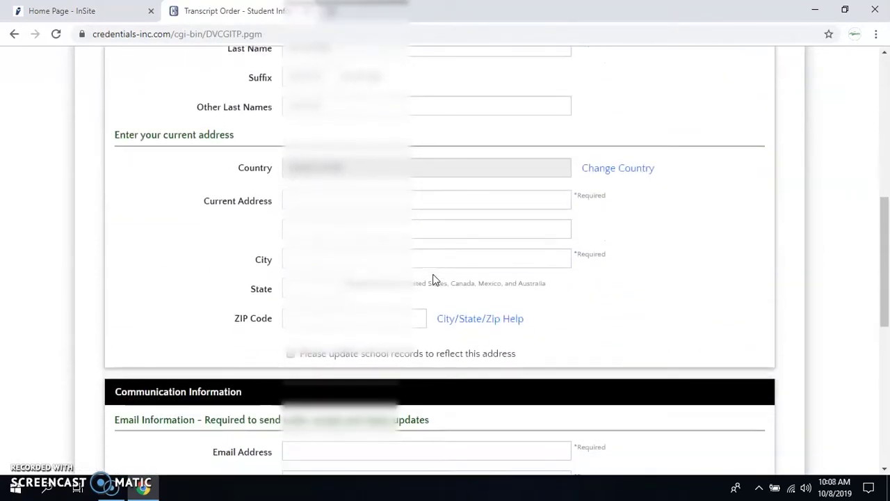
{"action": "scroll", "coordinate": [433, 279], "scroll_direction": "down", "scroll_amount": 1}
{"action": "scroll", "coordinate": [433, 278], "scroll_direction": "up", "scroll_amount": 2}
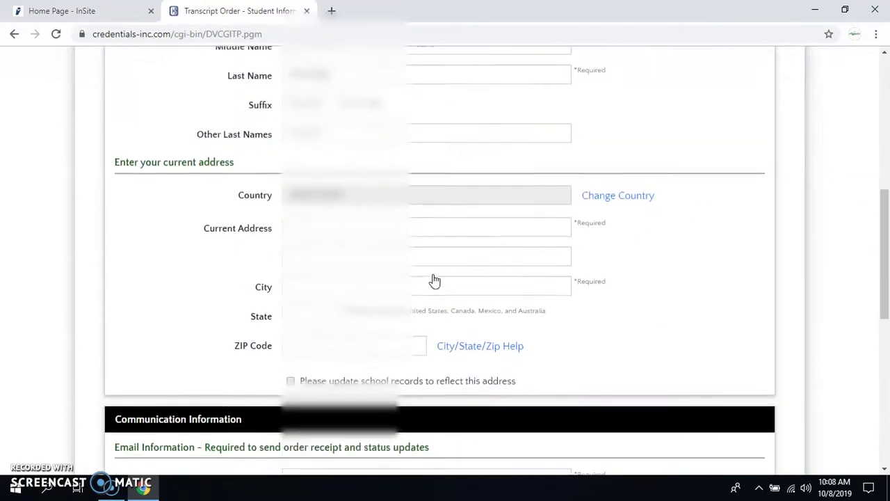
{"action": "scroll", "coordinate": [433, 279], "scroll_direction": "up", "scroll_amount": 3}
{"action": "scroll", "coordinate": [434, 274], "scroll_direction": "up", "scroll_amount": 2}
{"action": "left_click", "coordinate": [413, 279]}
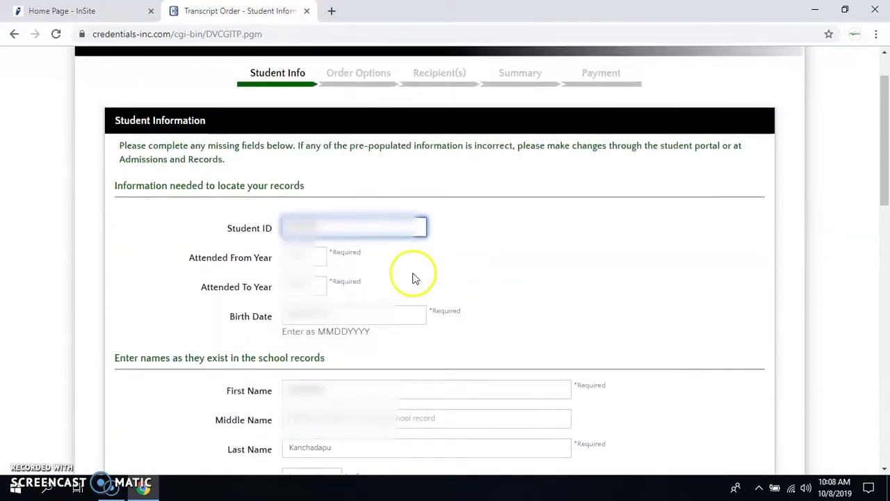
{"action": "left_click_drag", "start_coordinate": [331, 251], "coordinate": [360, 255]}
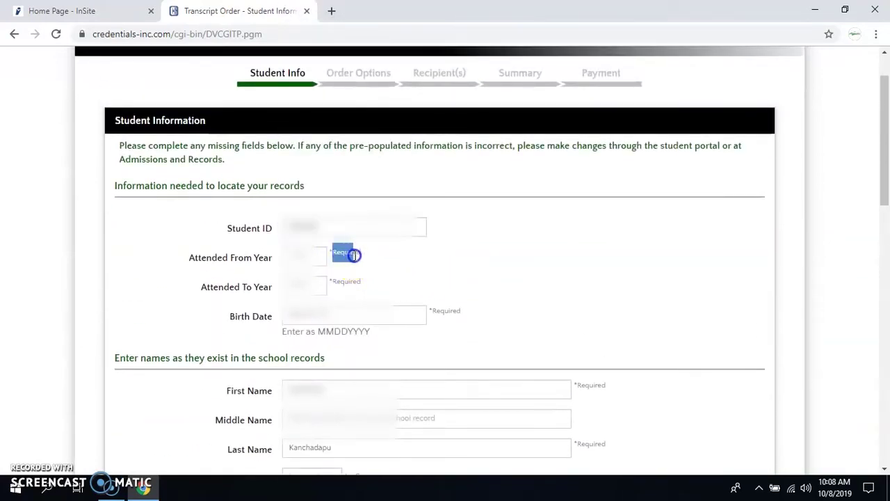
{"action": "left_click", "coordinate": [314, 256]}
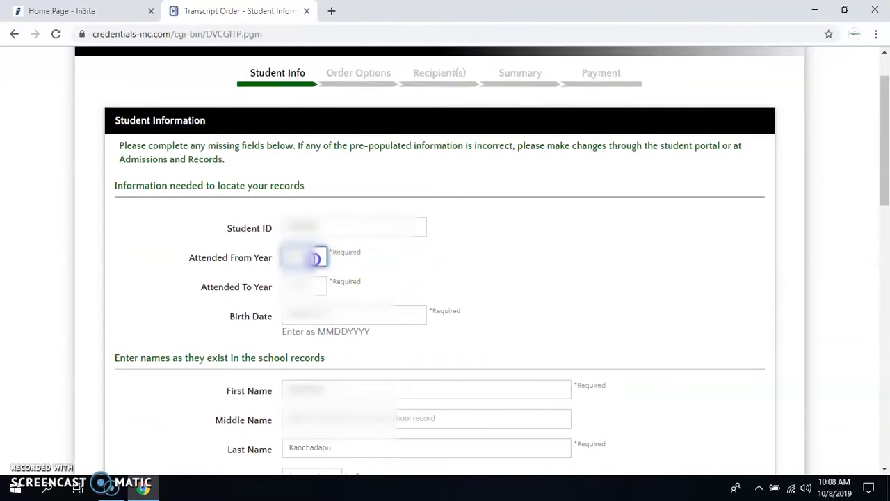
{"action": "scroll", "coordinate": [375, 190], "scroll_direction": "down", "scroll_amount": 10}
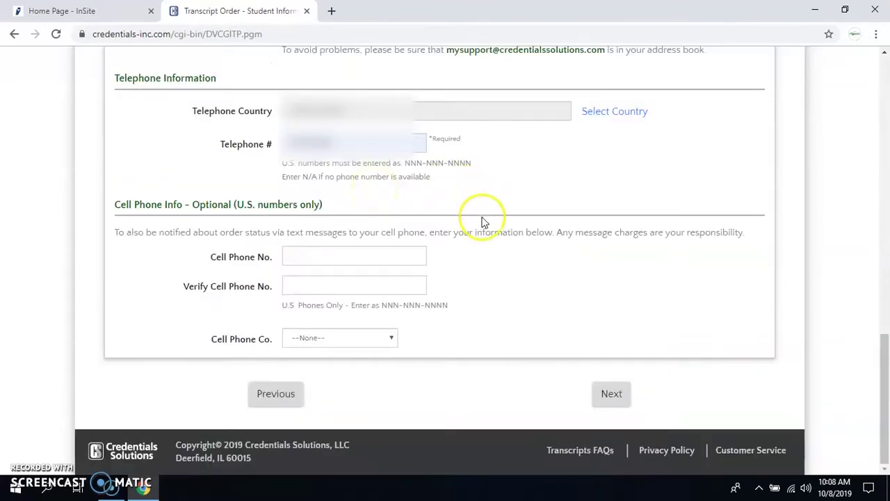
- Continue to the order options and note the entitlement to 2 free transcripts
{"action": "left_click", "coordinate": [612, 394]}
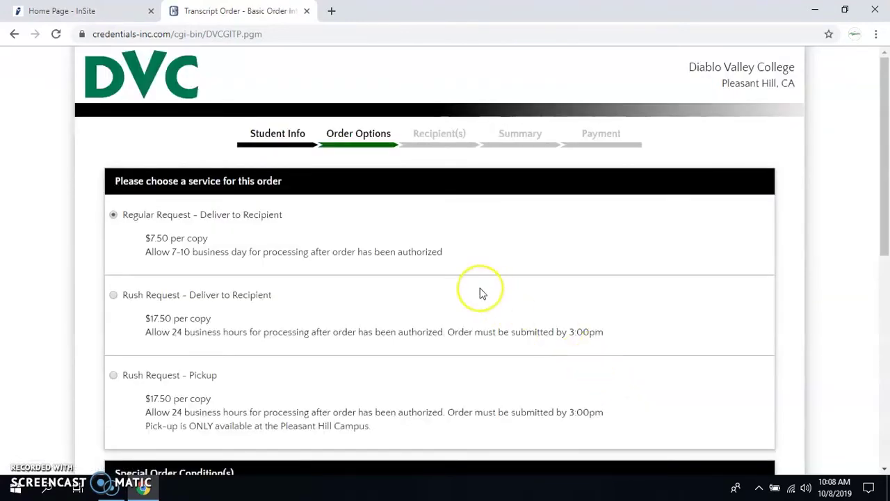
{"action": "scroll", "coordinate": [482, 292], "scroll_direction": "down", "scroll_amount": 3}
{"action": "scroll", "coordinate": [482, 292], "scroll_direction": "up", "scroll_amount": 1}
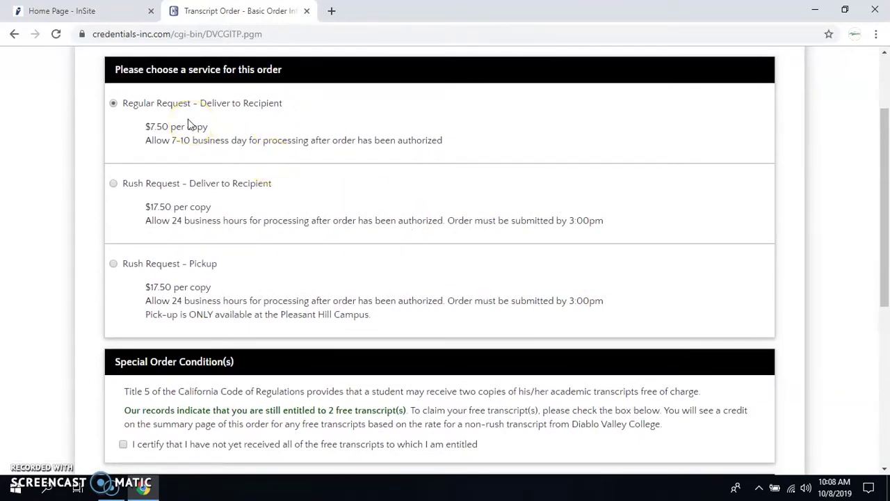
{"action": "scroll", "coordinate": [199, 202], "scroll_direction": "down", "scroll_amount": 3}
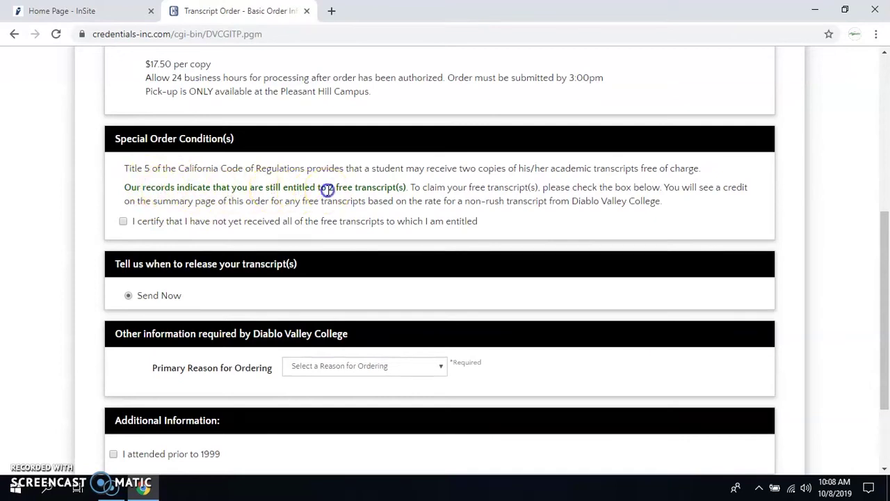
{"action": "left_click_drag", "start_coordinate": [327, 187], "coordinate": [397, 189]}
{"action": "left_click", "coordinate": [397, 189]}
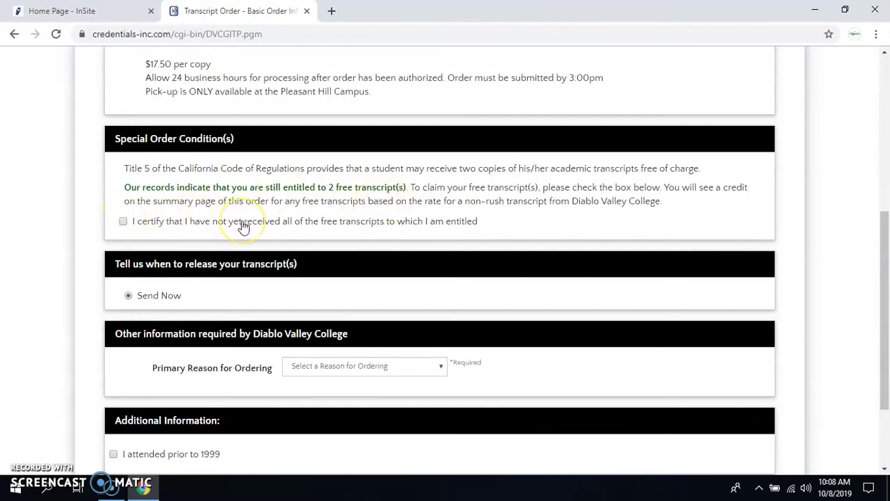
- Set the primary reason for ordering to For Myself
{"action": "scroll", "coordinate": [243, 226], "scroll_direction": "up", "scroll_amount": 1}
{"action": "scroll", "coordinate": [243, 226], "scroll_direction": "down", "scroll_amount": 3}
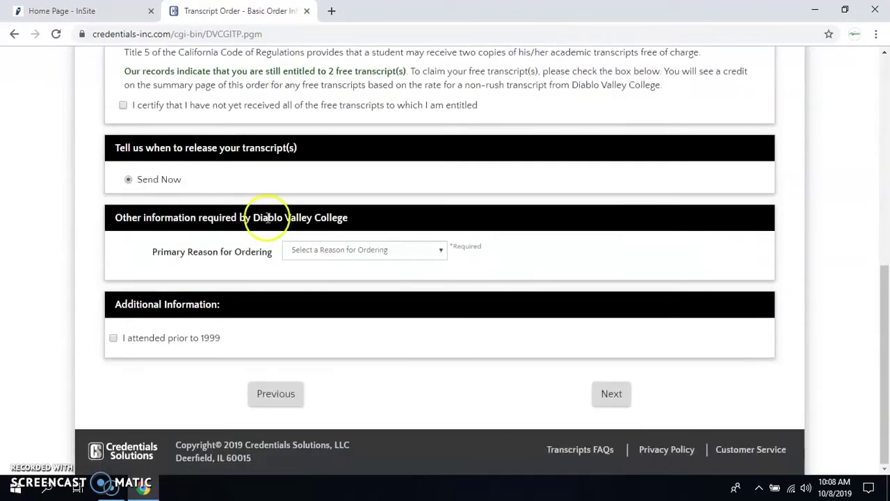
{"action": "scroll", "coordinate": [331, 282], "scroll_direction": "up", "scroll_amount": 7}
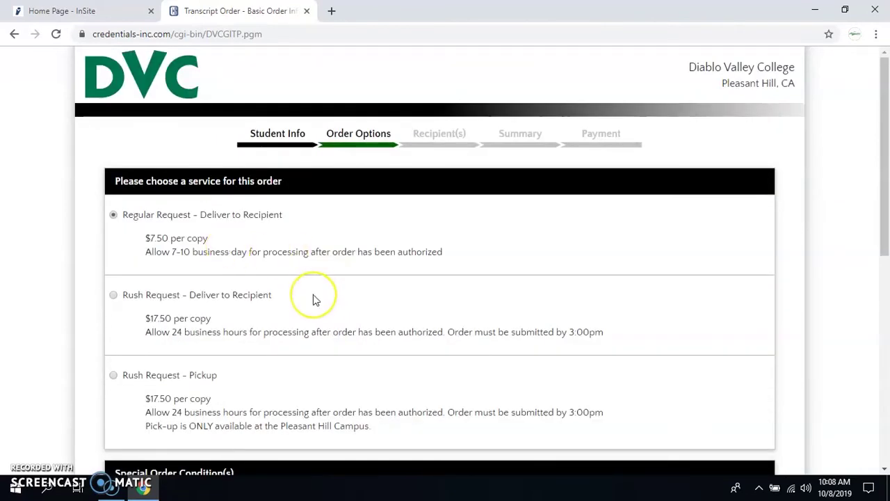
{"action": "scroll", "coordinate": [313, 298], "scroll_direction": "down", "scroll_amount": 2}
{"action": "scroll", "coordinate": [313, 298], "scroll_direction": "down", "scroll_amount": 3}
{"action": "scroll", "coordinate": [313, 294], "scroll_direction": "down", "scroll_amount": 2}
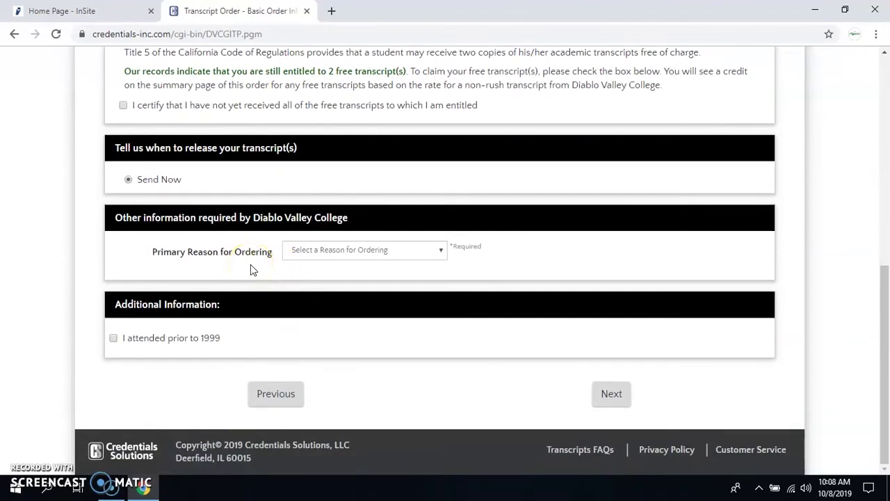
{"action": "left_click", "coordinate": [321, 257]}
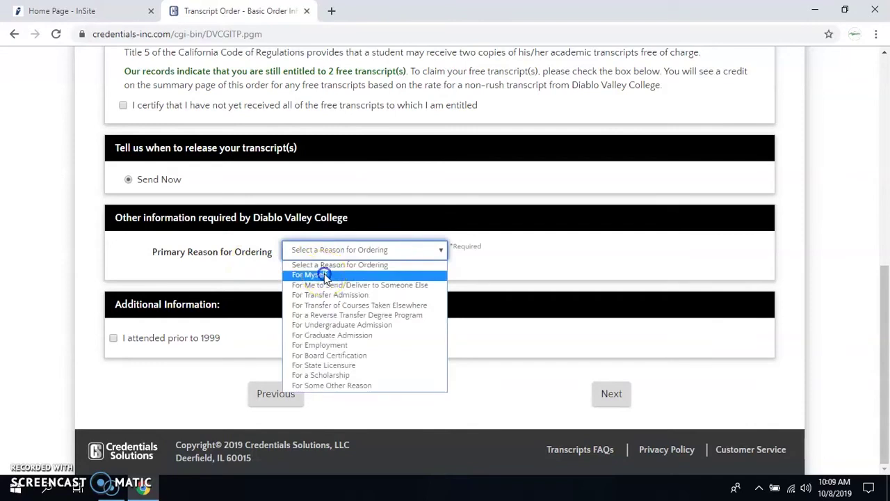
{"action": "left_click", "coordinate": [325, 274]}
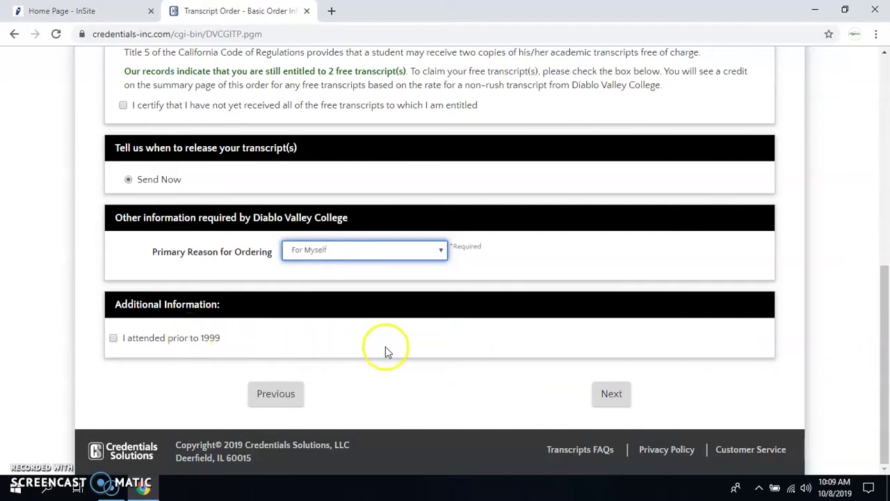
- Advance to the recipient step and select Myself as the recipient type
{"action": "left_click", "coordinate": [606, 402]}
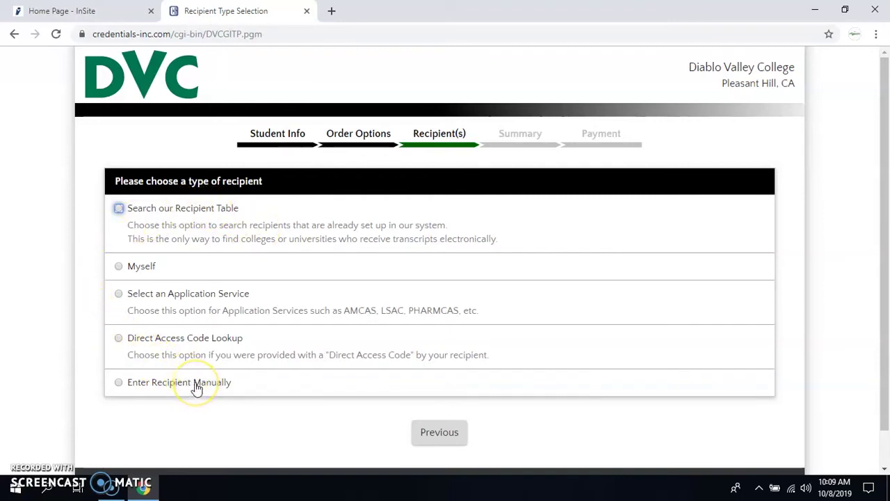
{"action": "left_click", "coordinate": [147, 272]}
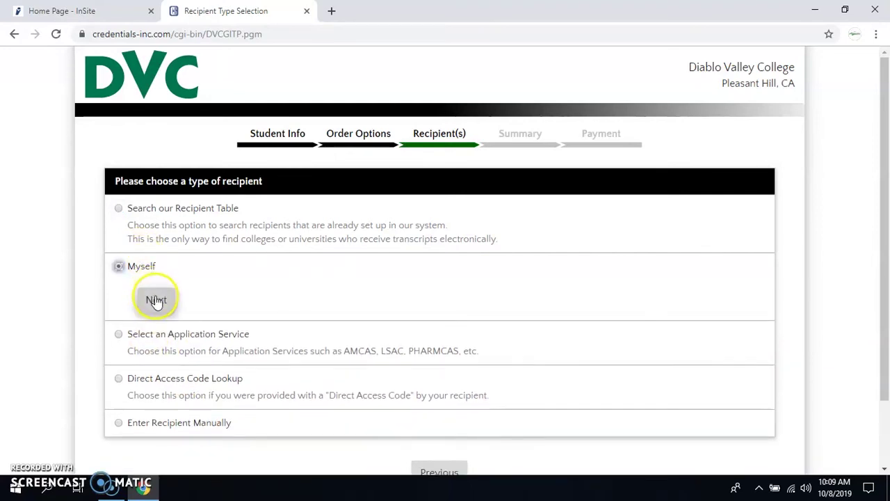
- Accept the prefilled recipient address and continue to Recipient 1's delivery options
{"action": "left_click", "coordinate": [156, 300]}
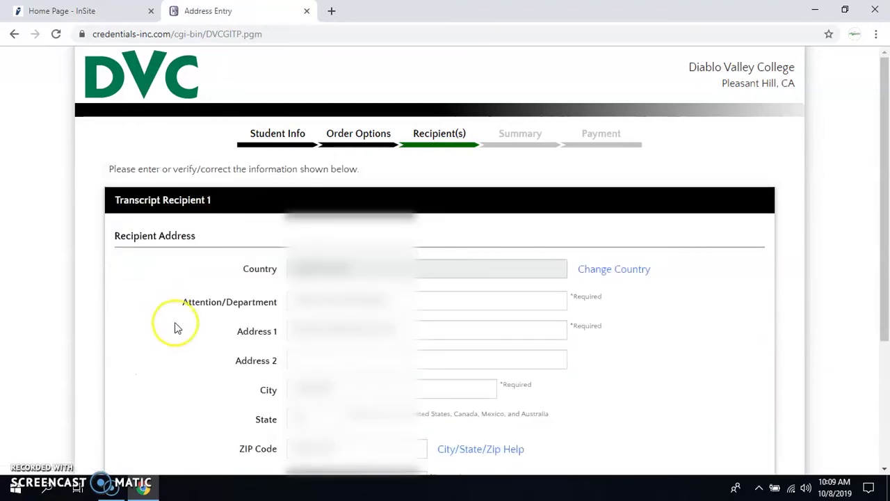
{"action": "scroll", "coordinate": [175, 322], "scroll_direction": "down", "scroll_amount": 3}
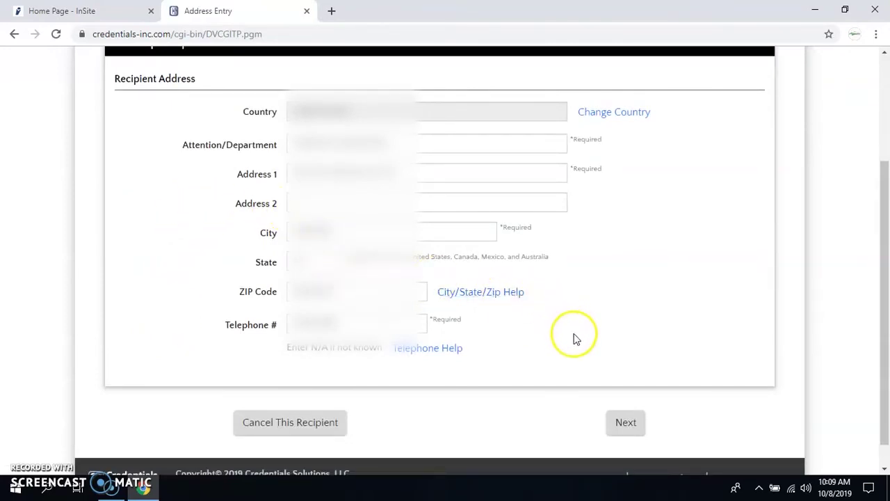
{"action": "left_click", "coordinate": [622, 425]}
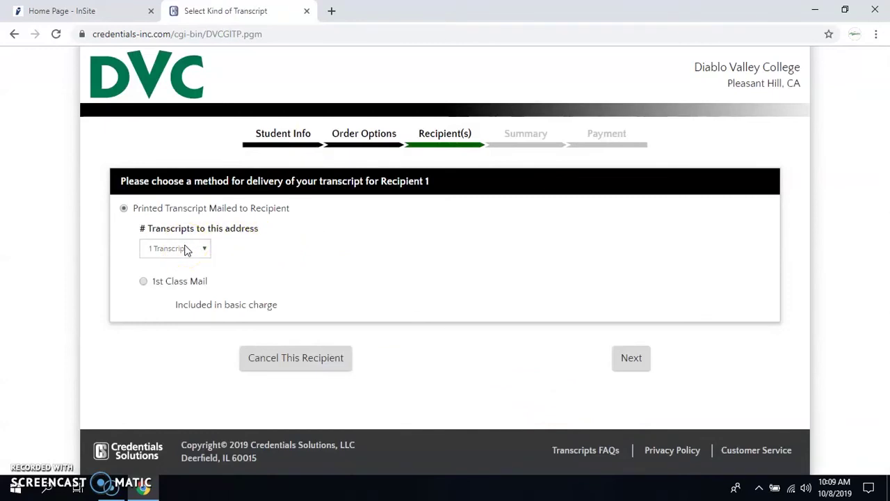
- Send Recipient 1's printed transcript by 1st Class Mail and continue to the recipients list
{"action": "left_click", "coordinate": [186, 287]}
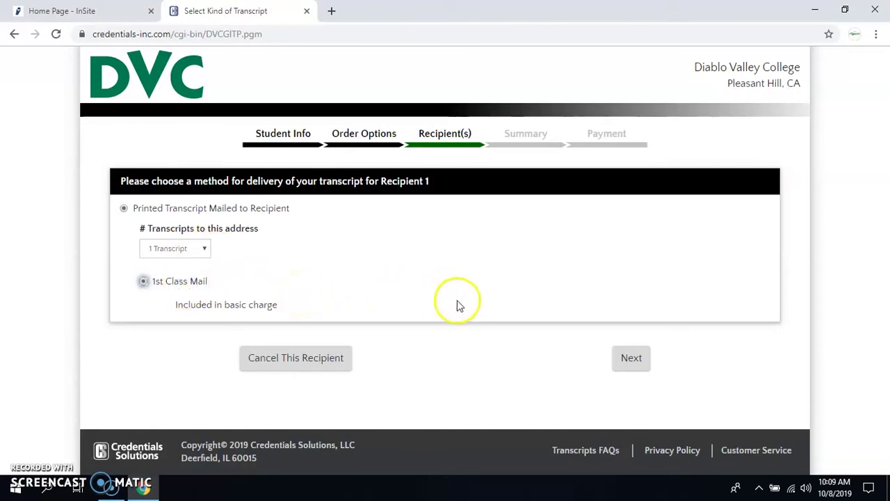
{"action": "left_click", "coordinate": [626, 359]}
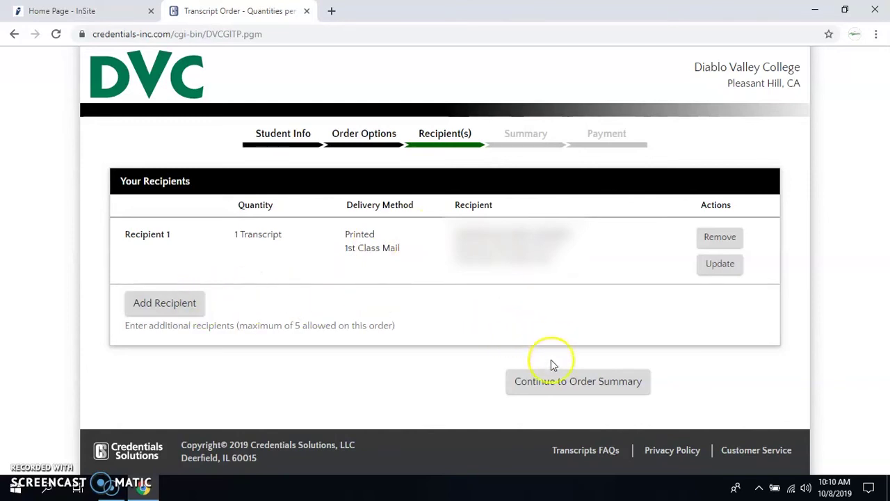
- Review the $7.50 order summary for one mailed transcript and go to payment
{"action": "left_click", "coordinate": [554, 387]}
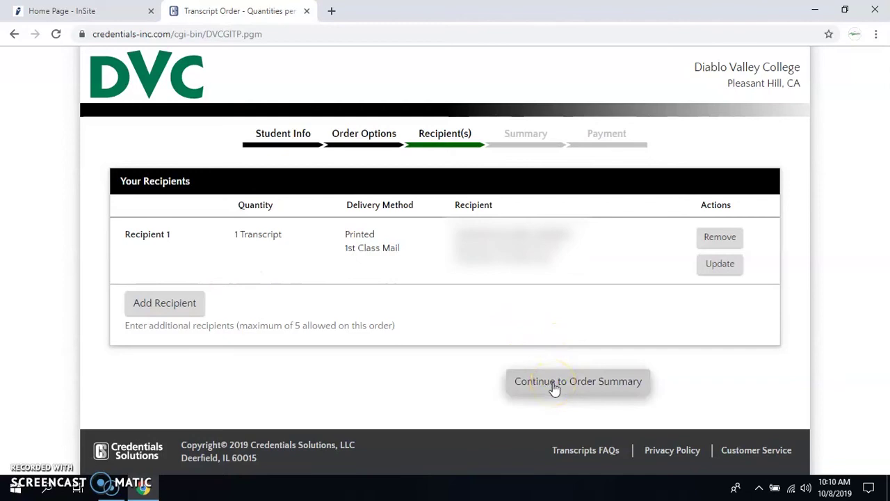
{"action": "scroll", "coordinate": [554, 390], "scroll_direction": "down", "scroll_amount": 4}
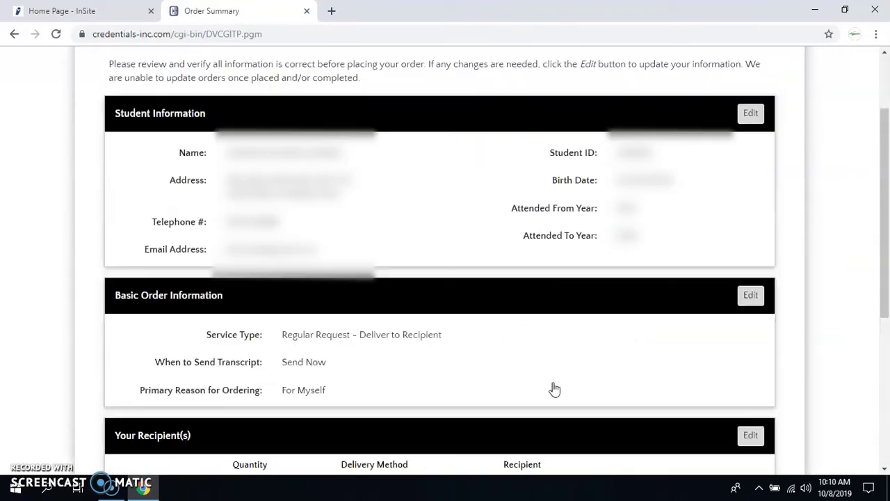
{"action": "scroll", "coordinate": [554, 387], "scroll_direction": "down", "scroll_amount": 3}
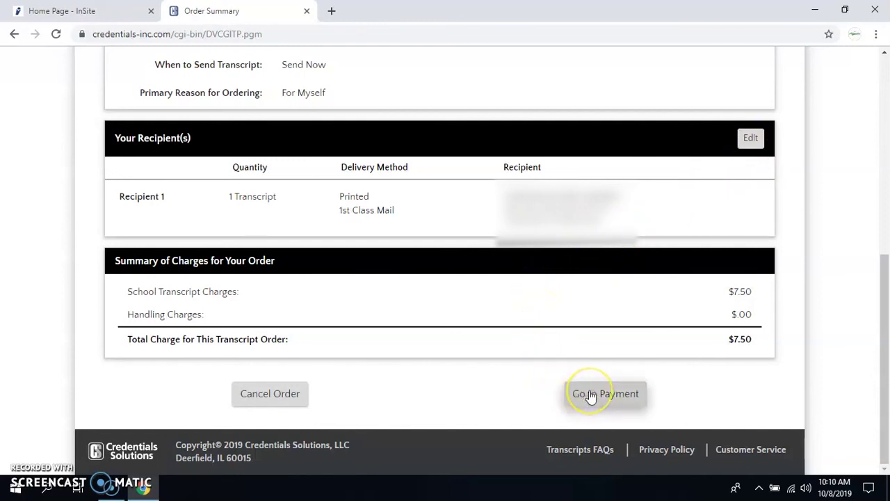
{"action": "left_click", "coordinate": [615, 405]}
- Accept the transaction terms and bring up the credit-card payment form for $7.50
{"action": "left_click", "coordinate": [616, 407]}
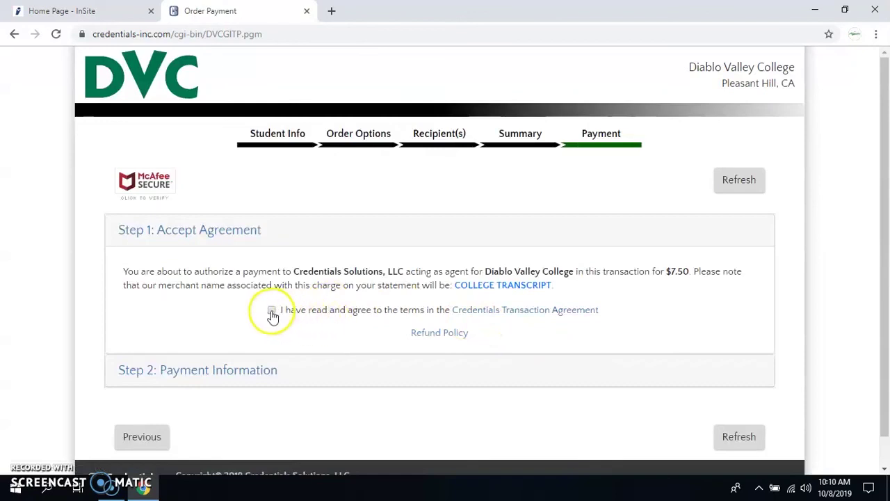
{"action": "left_click", "coordinate": [271, 310]}
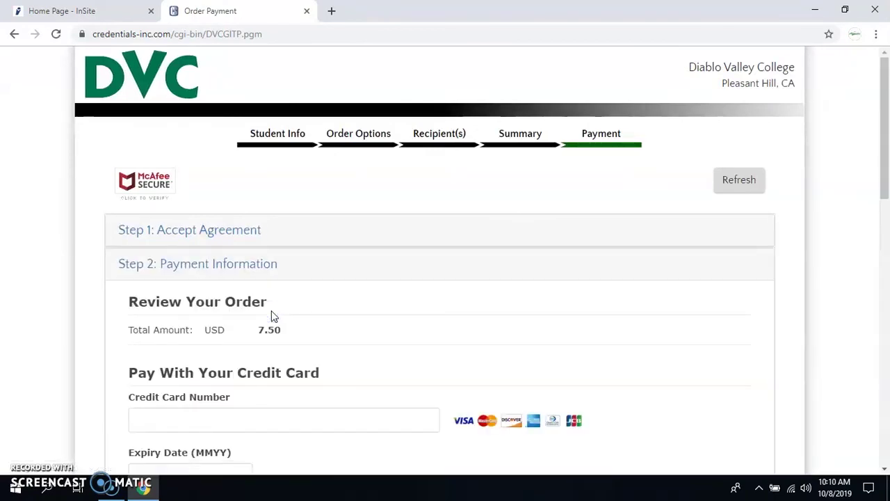
{"action": "scroll", "coordinate": [272, 314], "scroll_direction": "down", "scroll_amount": 5}
{"action": "scroll", "coordinate": [273, 317], "scroll_direction": "down", "scroll_amount": 2}
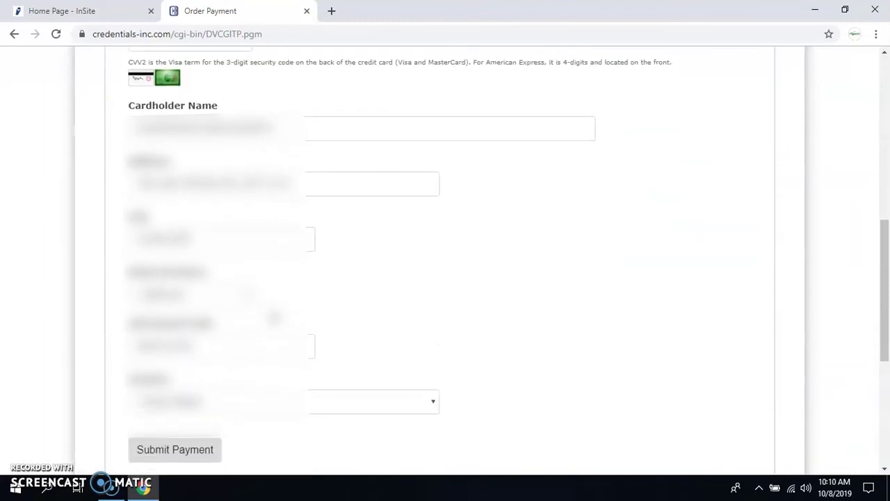
{"action": "scroll", "coordinate": [273, 316], "scroll_direction": "down", "scroll_amount": 4}
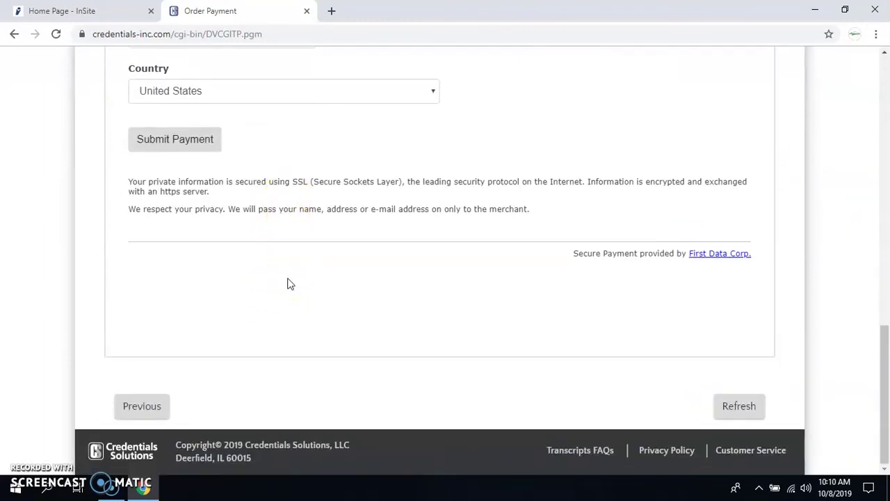
{"action": "left_click", "coordinate": [268, 287]}
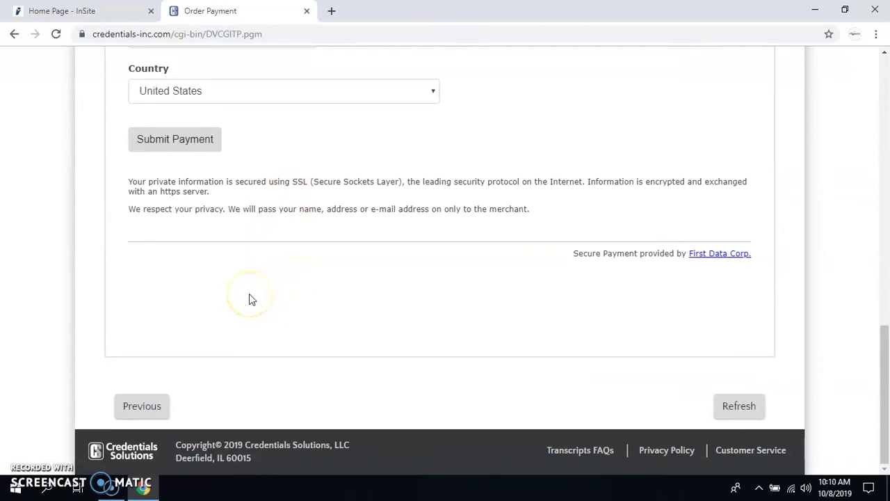